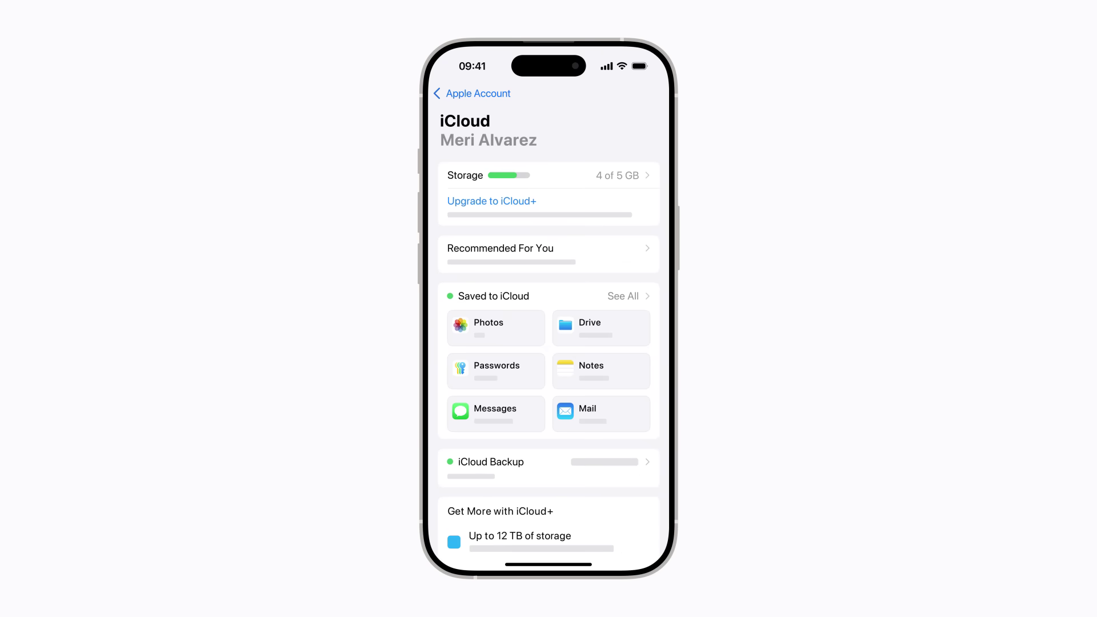
- Open Manage Storage to see iCloud Photos 2.8 GB, Messages 644.8 MB, Backups 501.6 MB
left_click(553, 180)
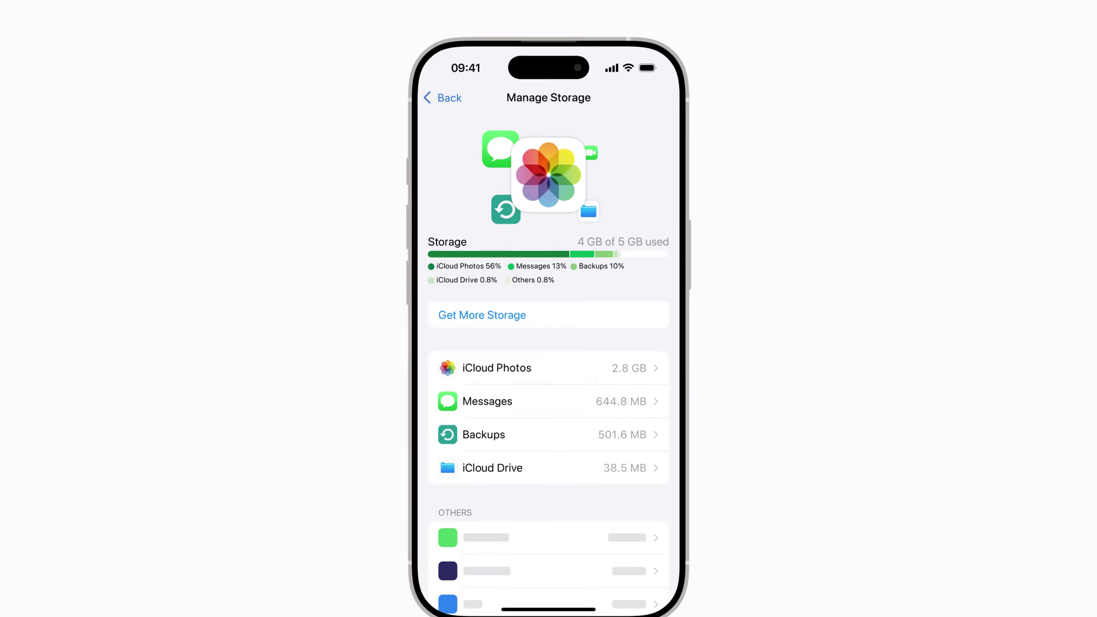
- Open iCloud Photos storage details showing 332 photos and 11 videos using 2.8 GB
left_click(561, 341)
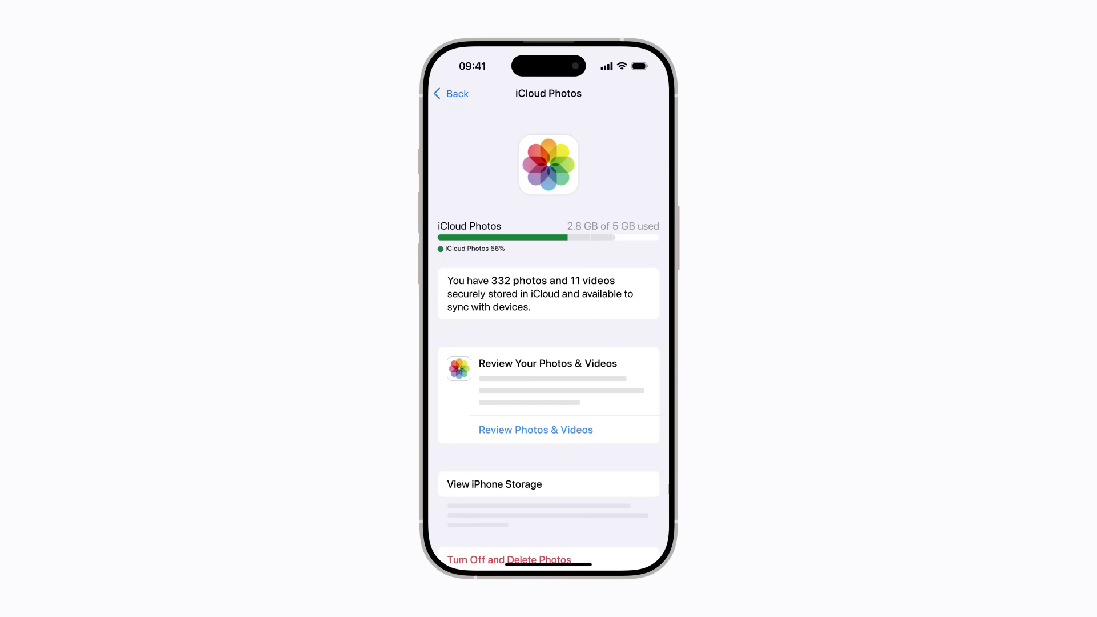
- Go back to Manage Storage and open Messages, where Top Conversations use 389.6 MB
left_click(460, 94)
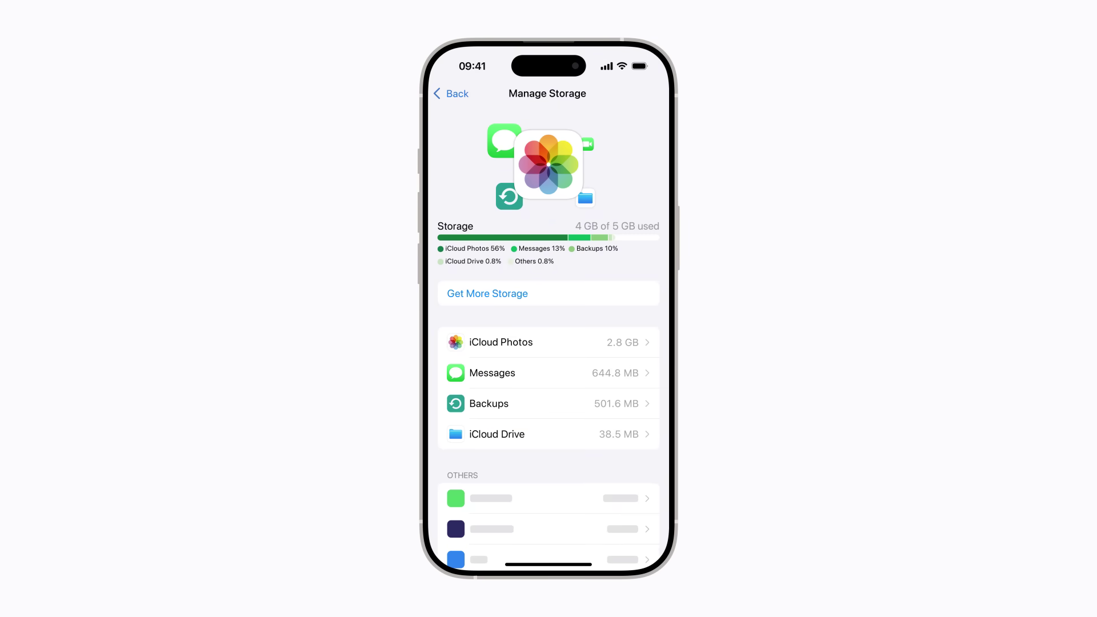
left_click(544, 372)
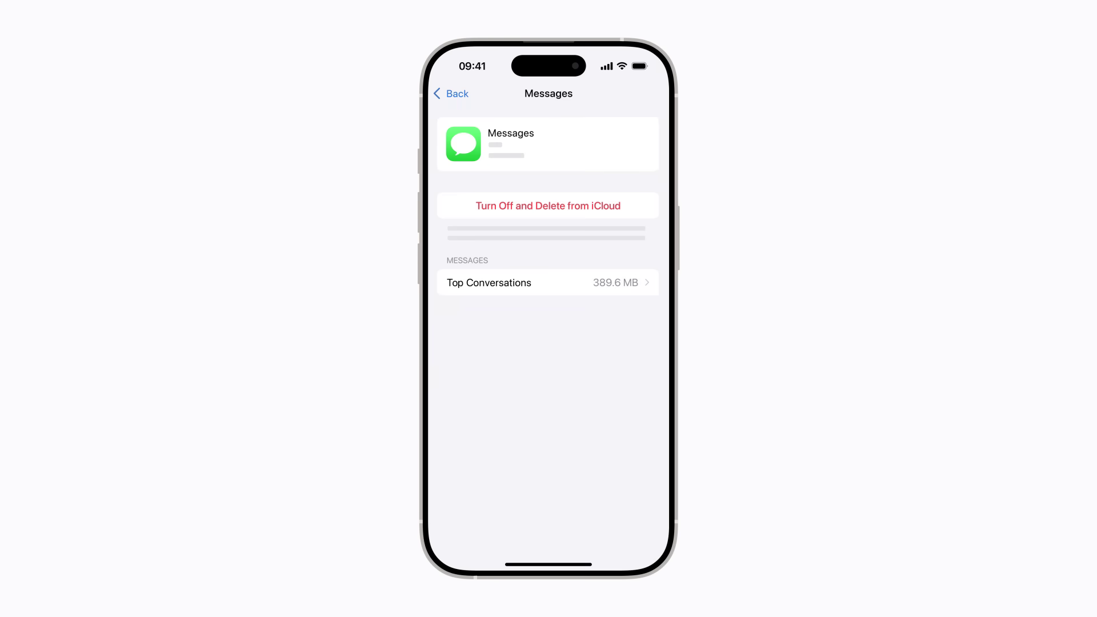
- Check the iCloud Backup page listing two backed-up devices, then return to Manage Storage
left_click(451, 94)
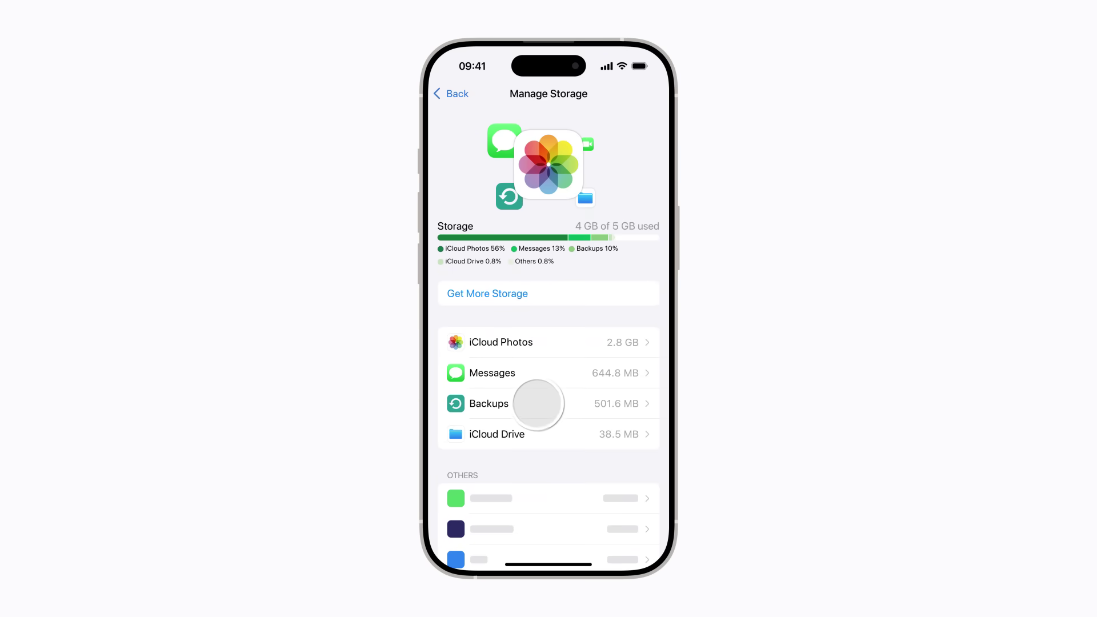
left_click(537, 404)
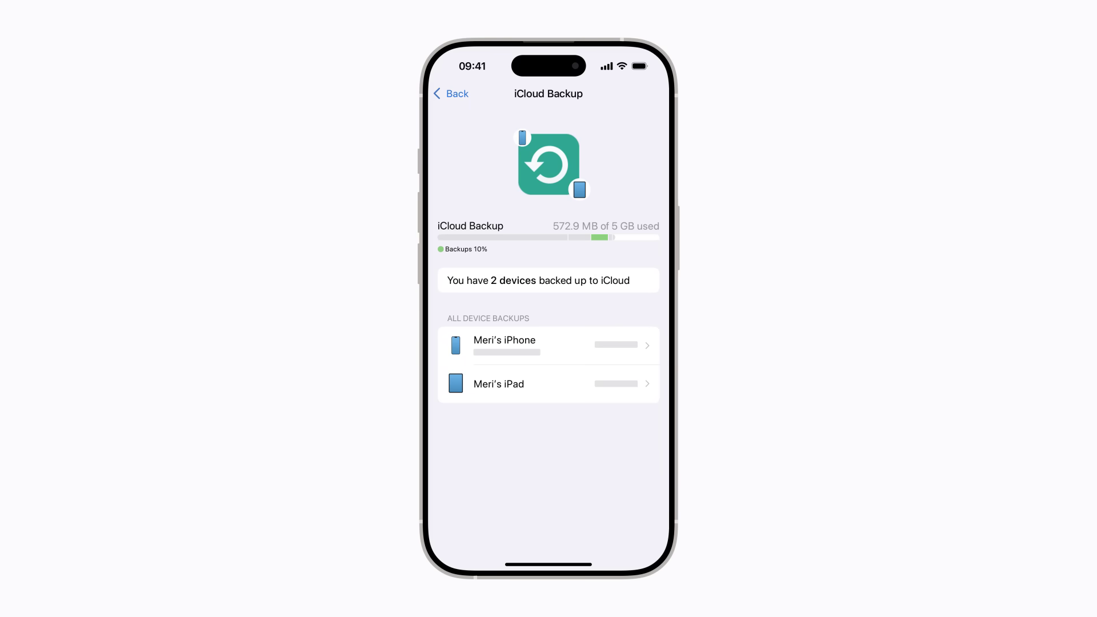
left_click(454, 94)
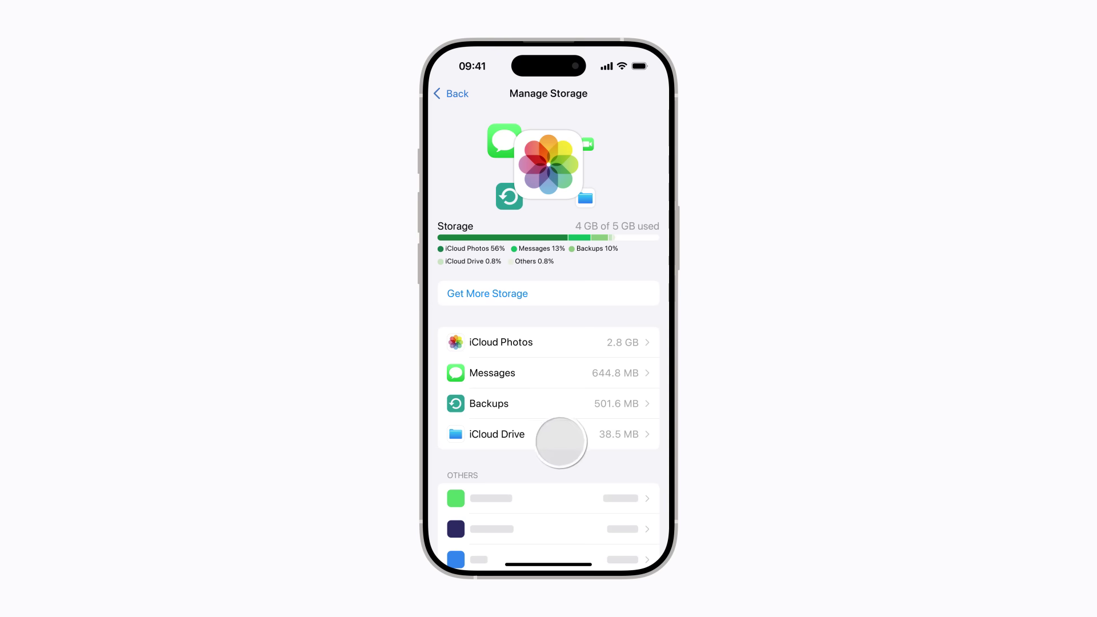
left_click(551, 434)
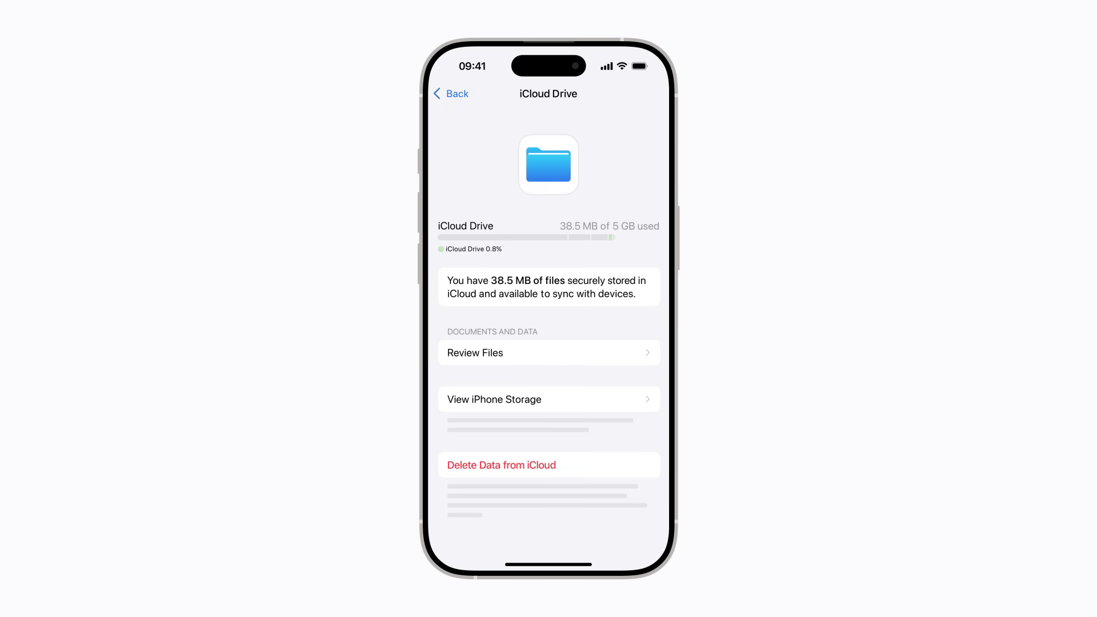
left_click(454, 94)
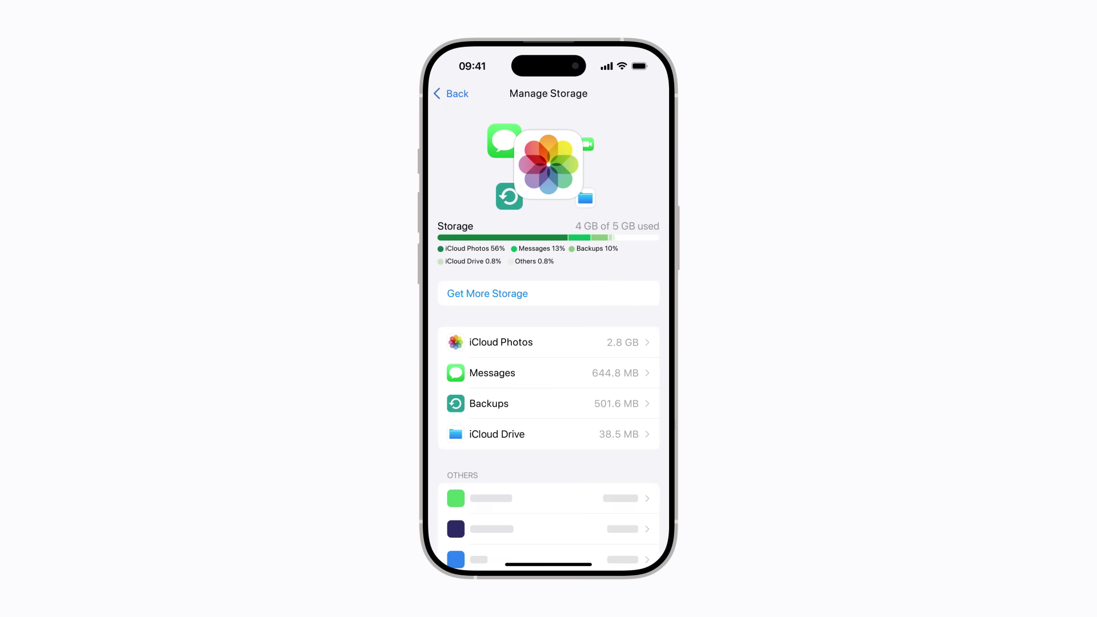